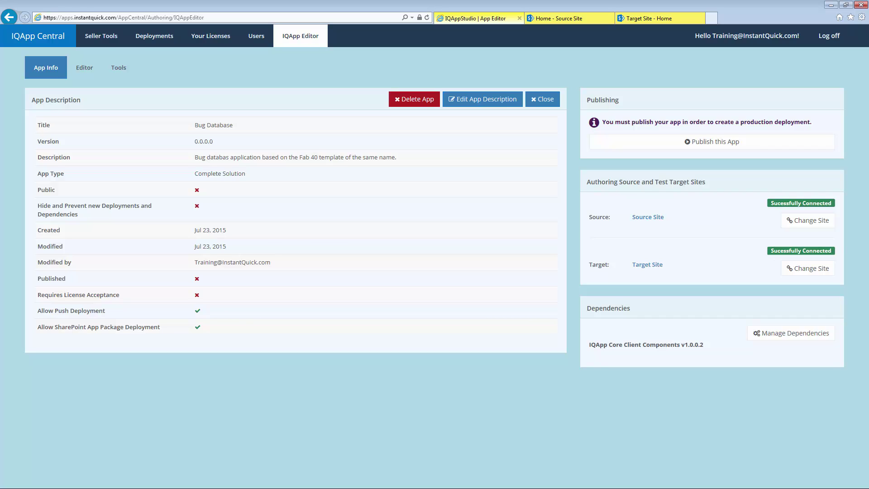
- Compare the source site's home page with the target site's contents
click(548, 21)
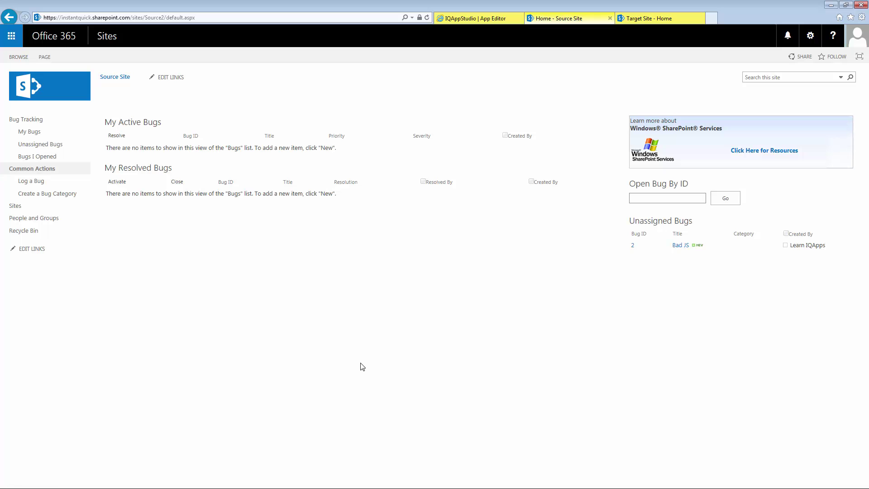
click(631, 20)
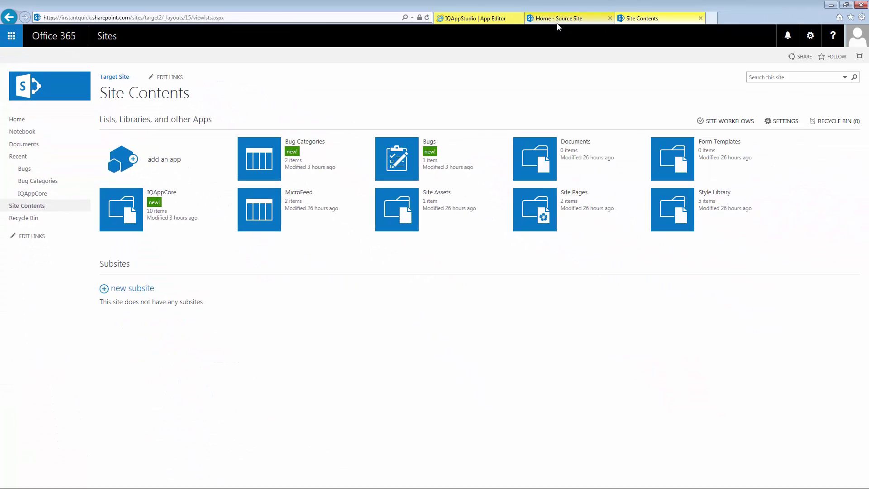
click(557, 23)
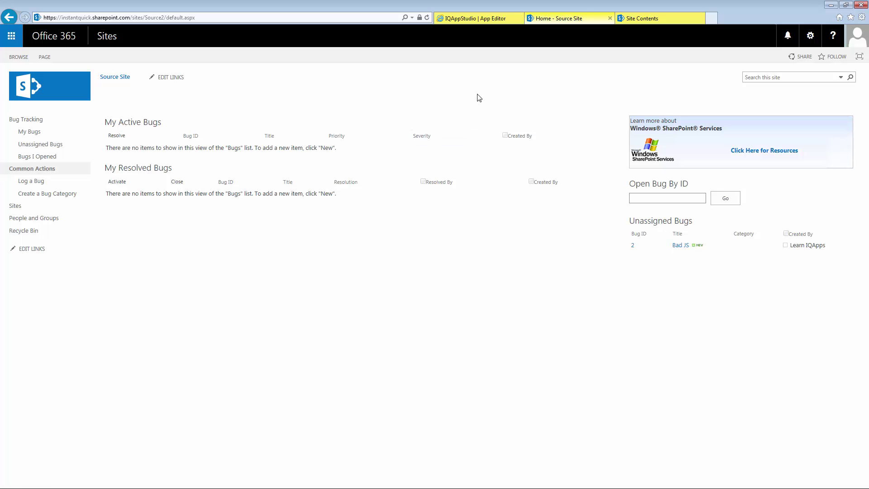
- Publish the Bug Database app from the app editor as version 0.0.0.1
click(494, 18)
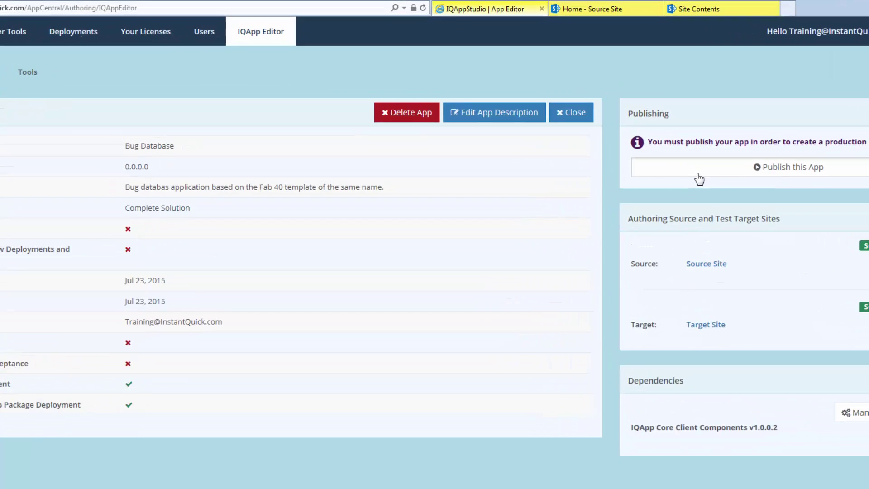
click(699, 178)
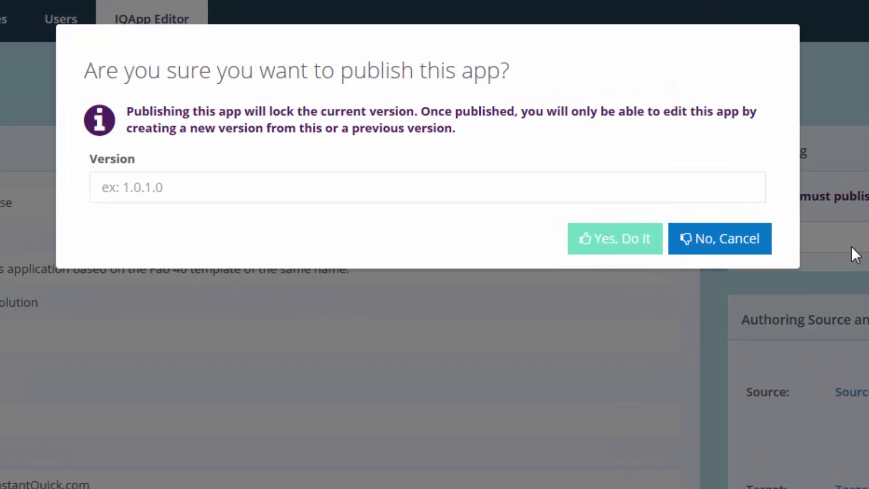
click(394, 128)
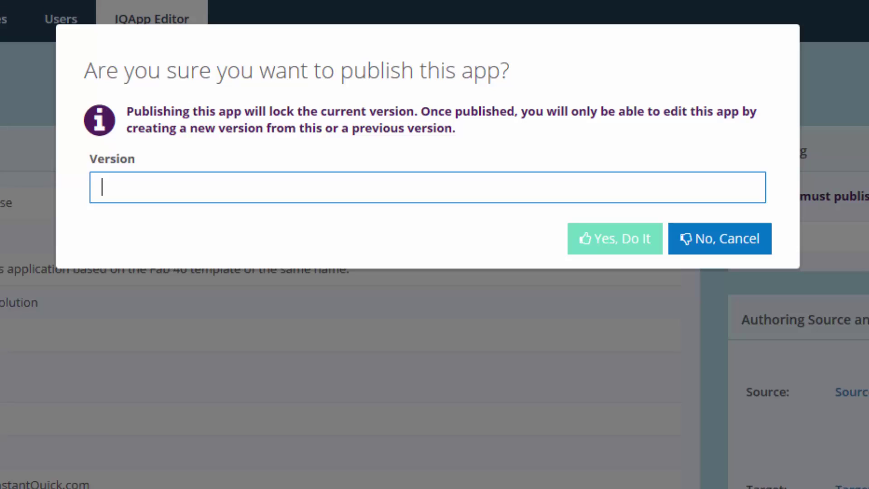
text(0.0.0.1)
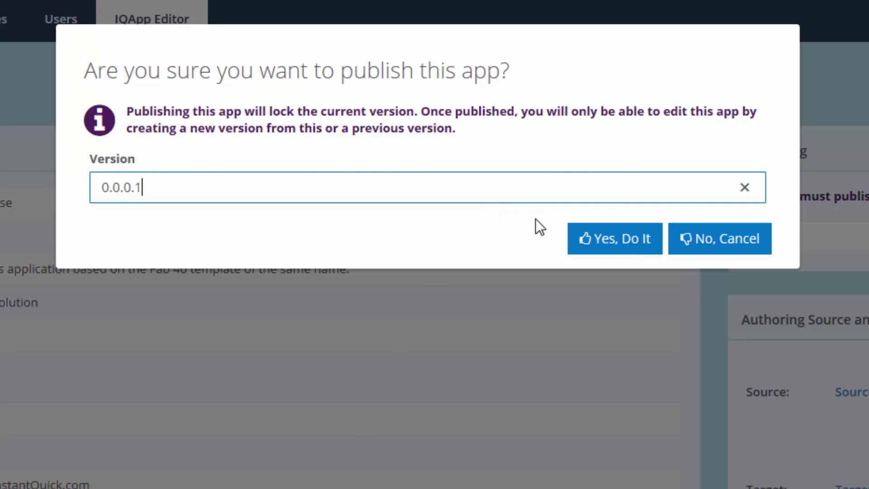
click(603, 236)
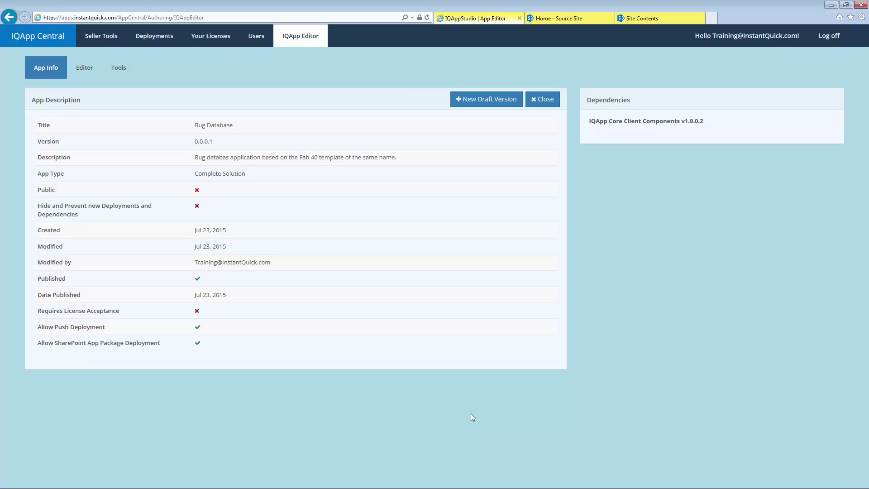
- Create a new draft version 0.0.0.2 of the app based on published version 0.0.0.1
click(491, 99)
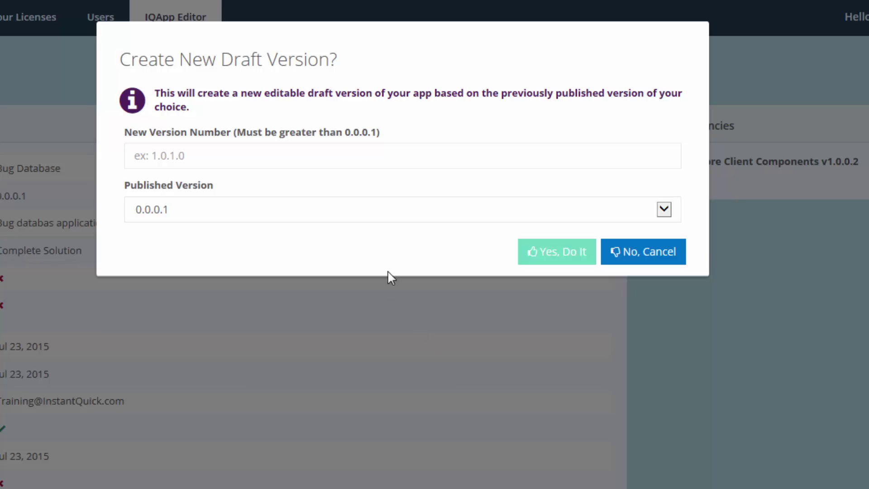
click(347, 145)
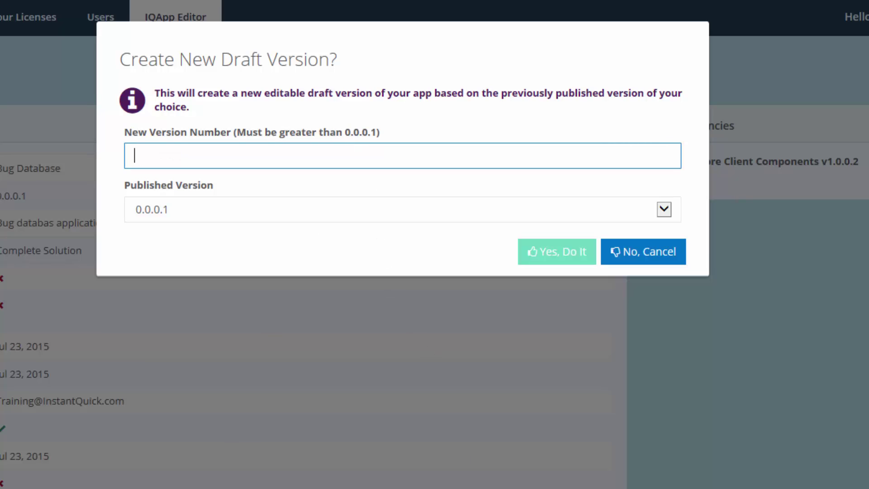
text(0.)
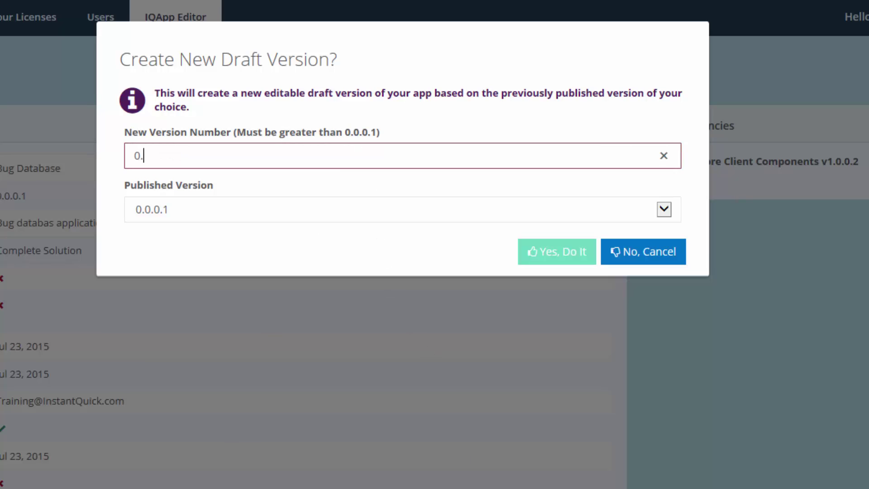
text(0.0.2)
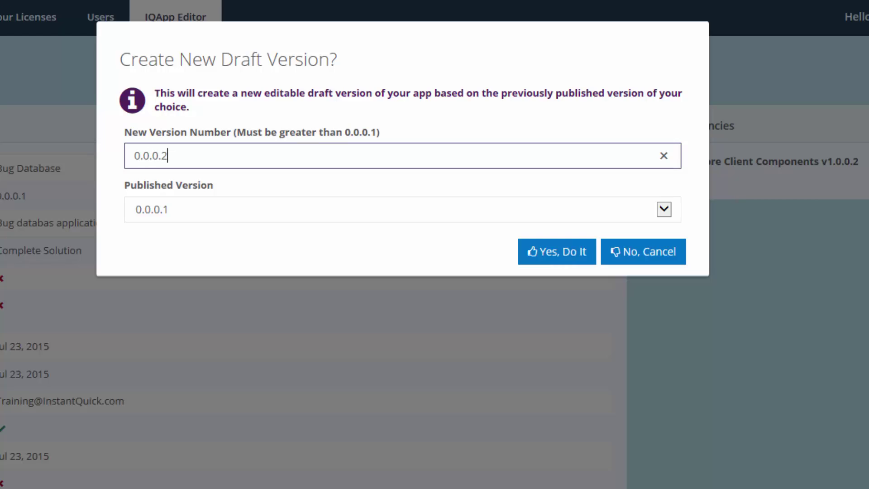
click(552, 251)
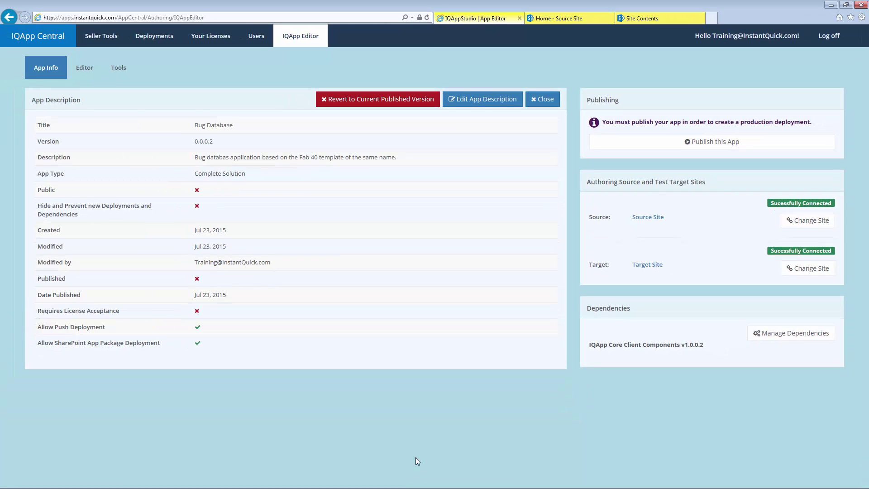
- Correct "databas" to "database" in the app's description and save the change
click(454, 100)
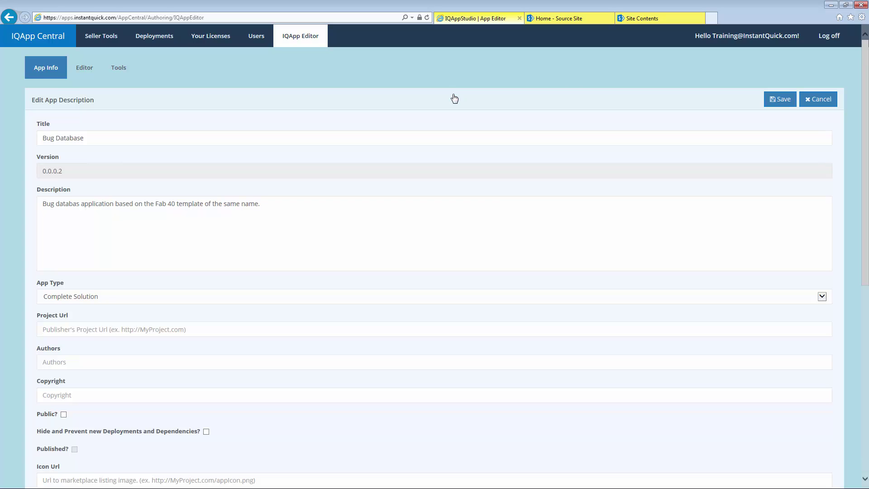
click(80, 203)
text(e)
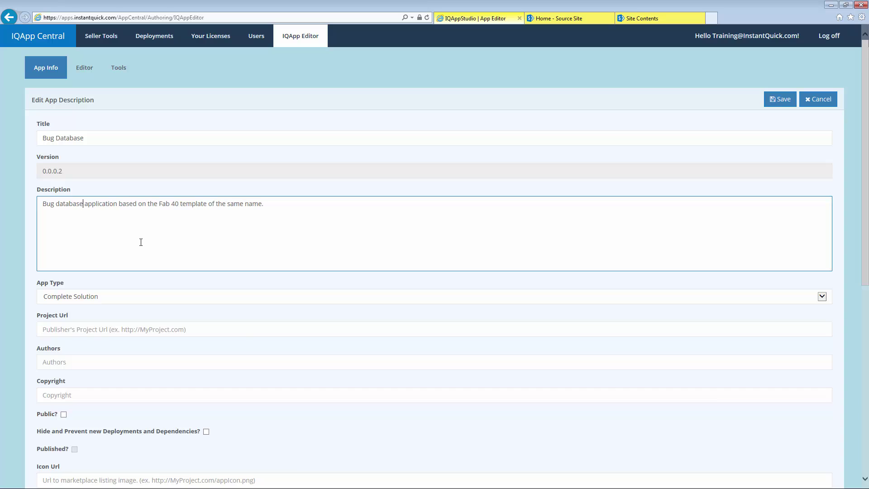
click(781, 99)
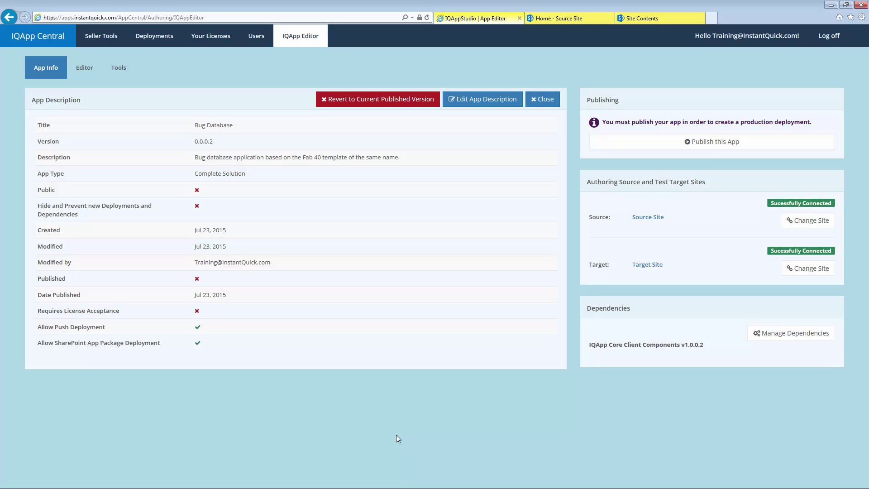
- Add the file /default.aspx from the source site to the app's folders and files
click(90, 70)
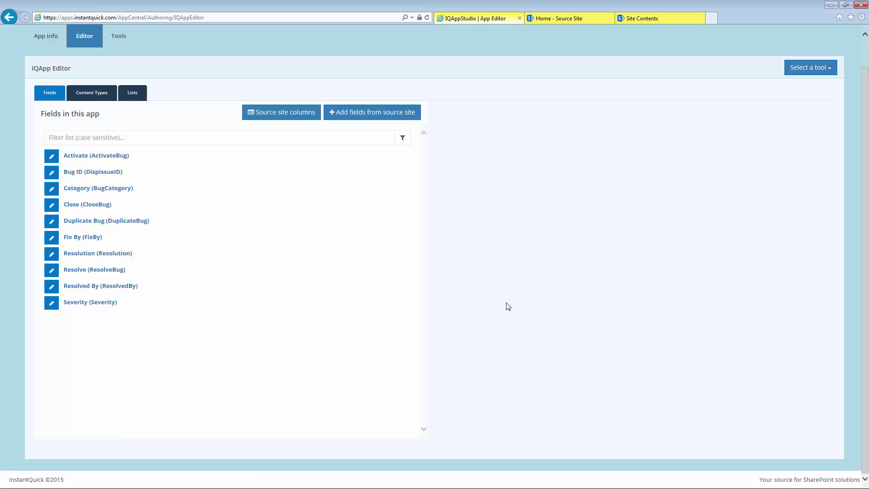
click(798, 72)
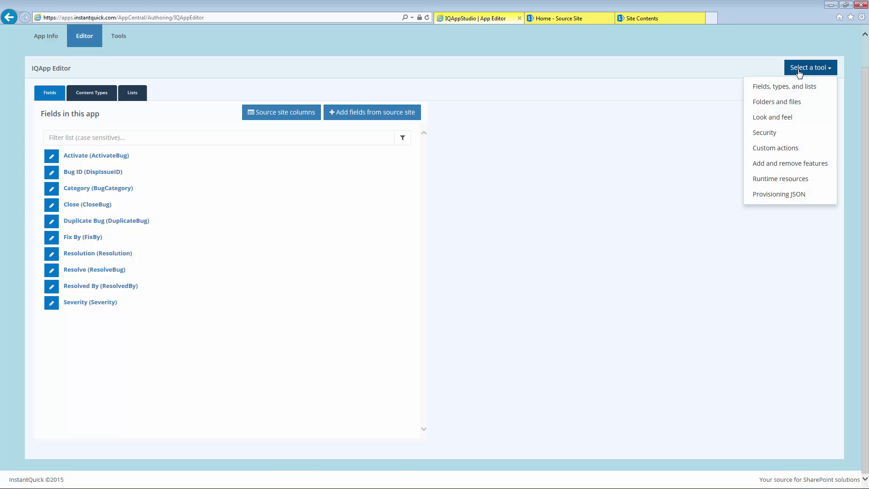
click(786, 101)
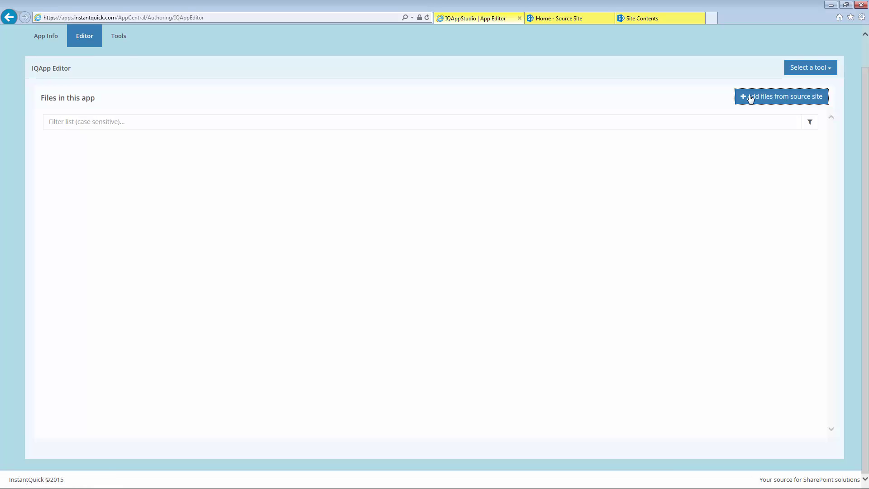
click(750, 98)
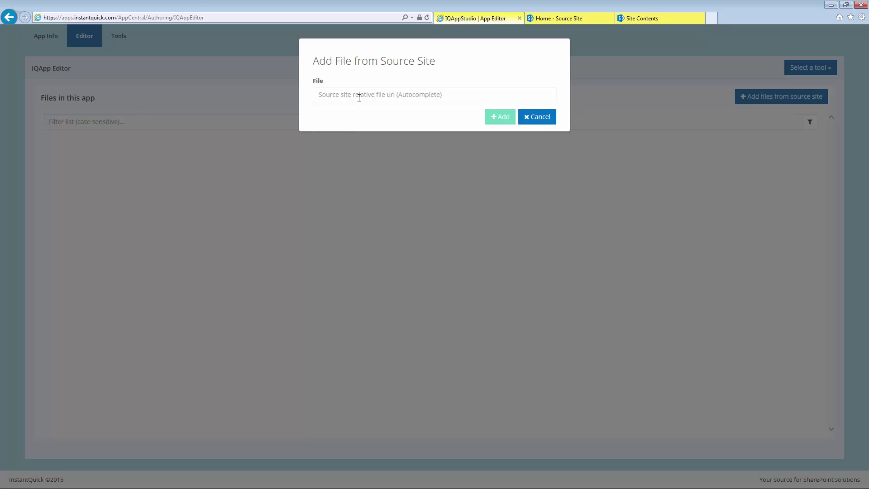
text(de)
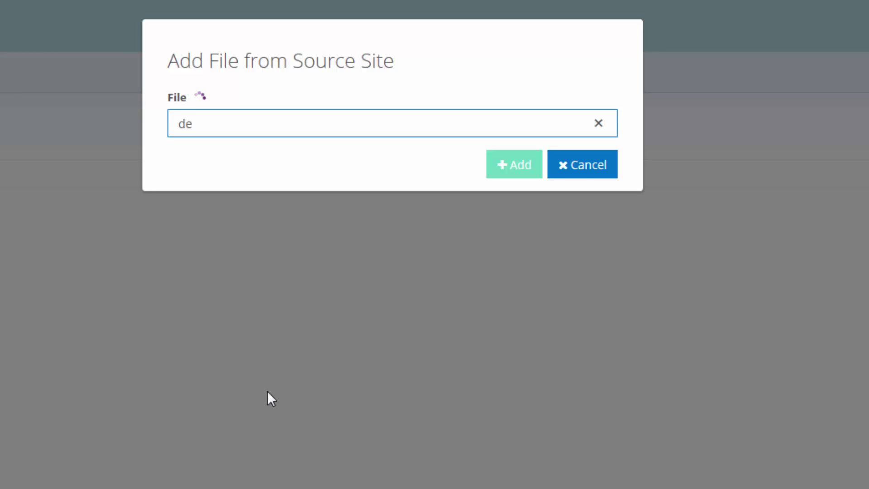
key(Return)
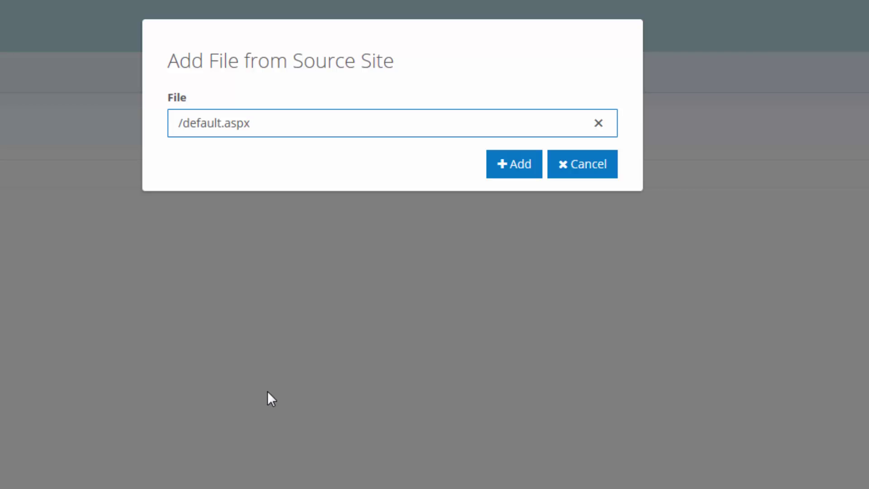
click(509, 170)
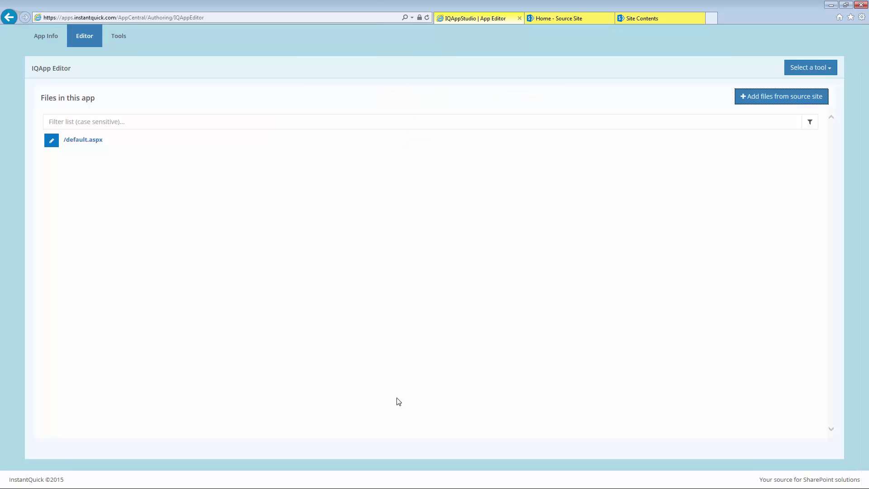
- Examine the basic information and web parts of /default.aspx, compare them with the source site's home page, and close the file details
click(51, 141)
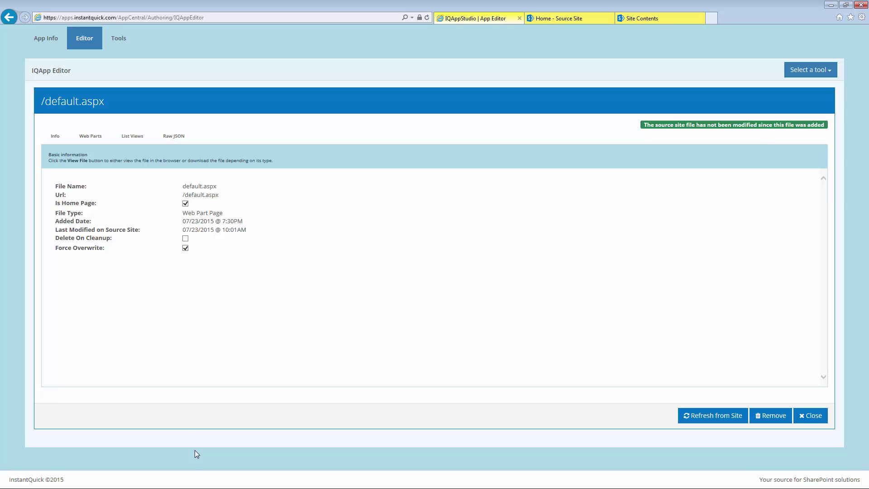
click(91, 136)
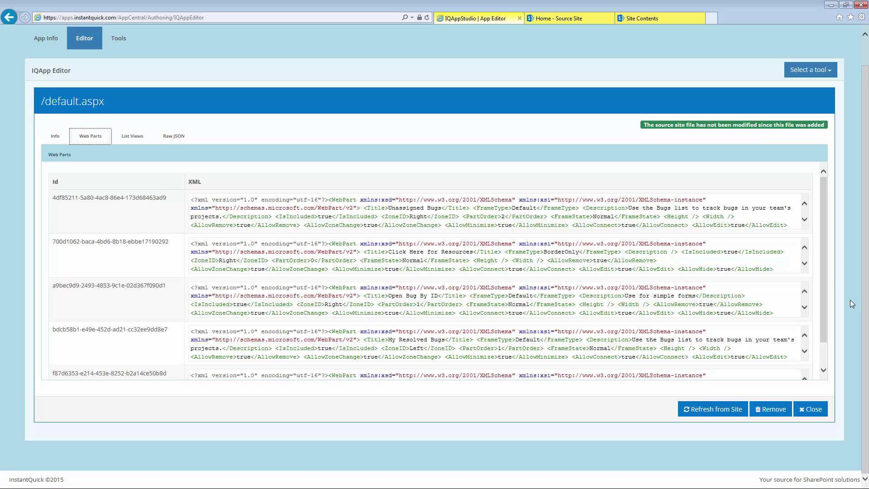
drag(823, 264, 826, 246)
scroll(645, 342, down, 2)
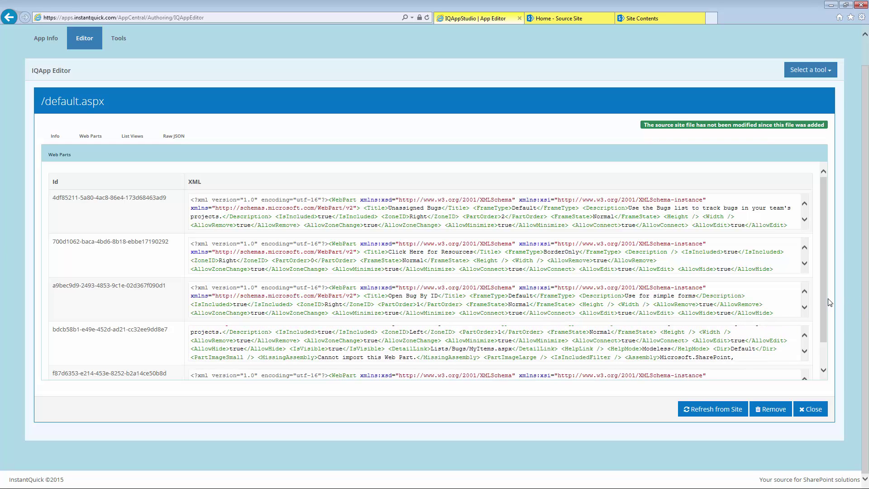
scroll(821, 298, down, 1)
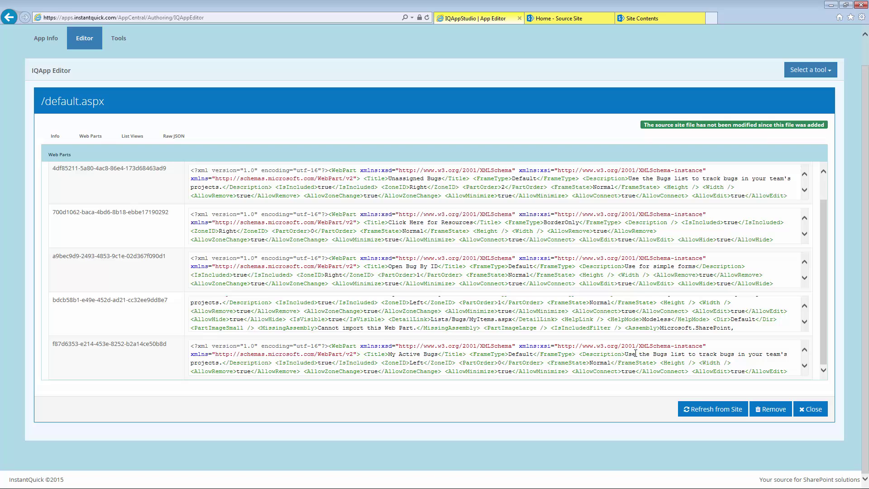
click(577, 18)
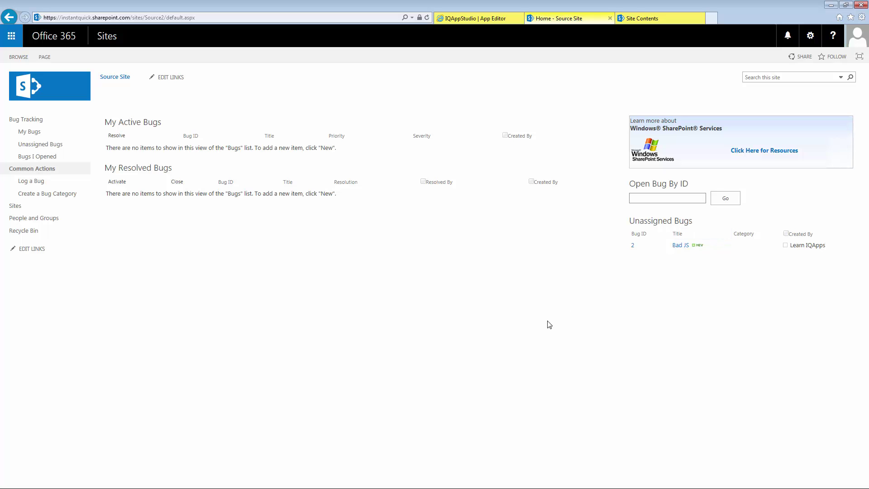
click(495, 18)
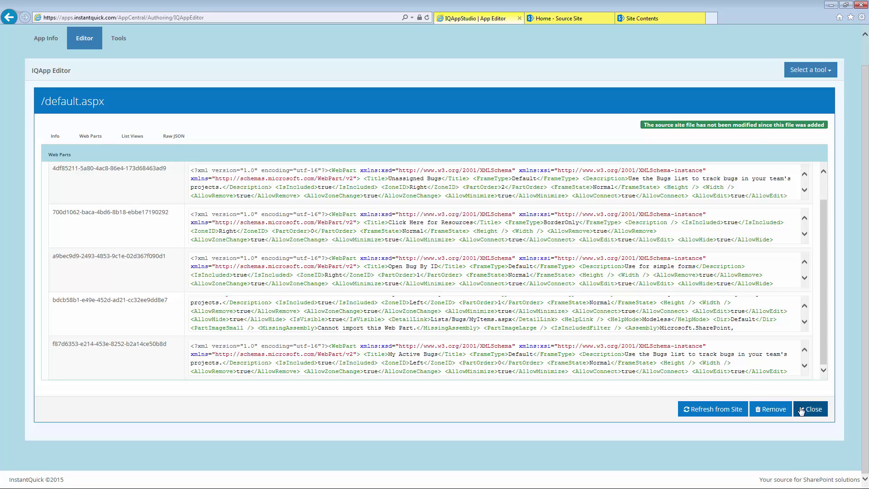
click(801, 410)
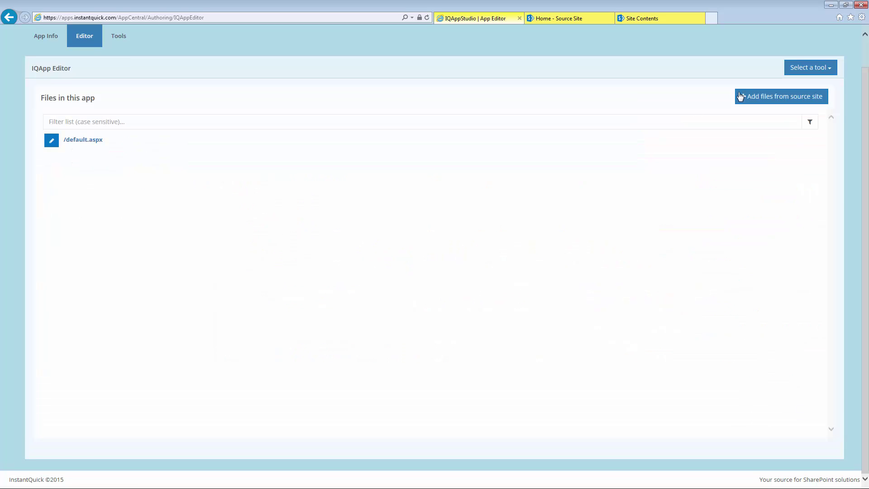
- Import the left navigation from the source site and enable clearing existing quick launch links when deploying
click(791, 69)
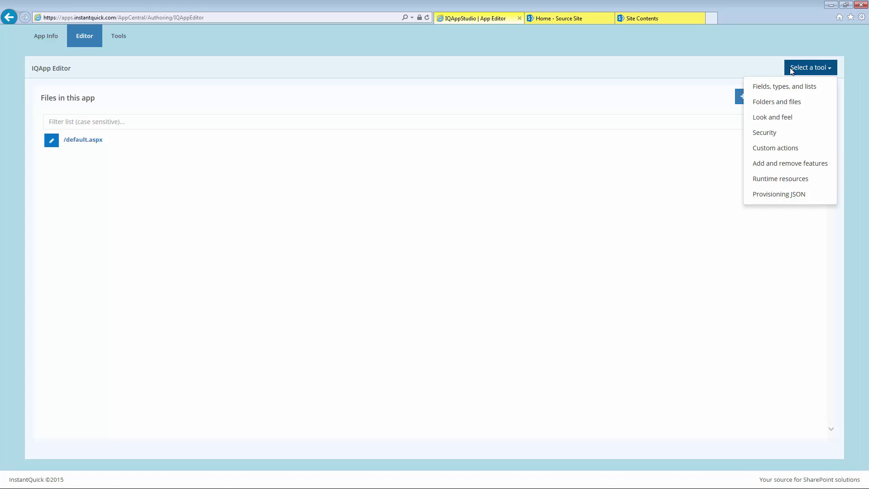
click(790, 118)
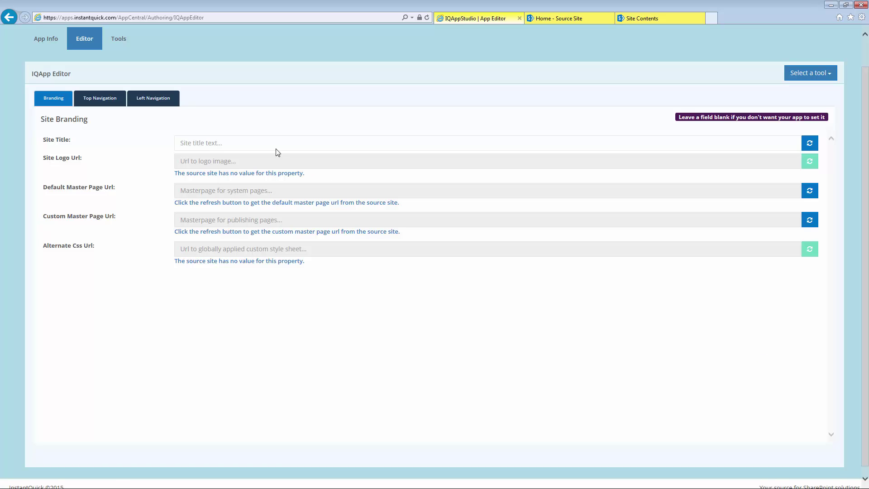
click(172, 100)
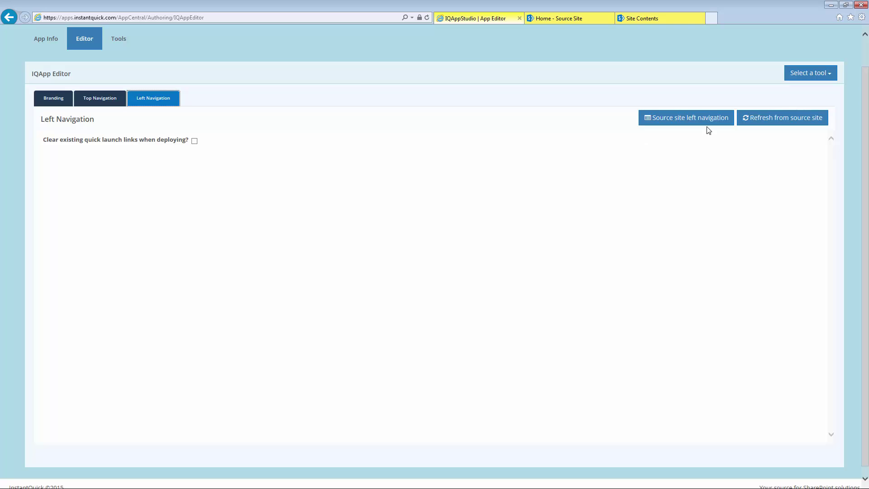
click(751, 119)
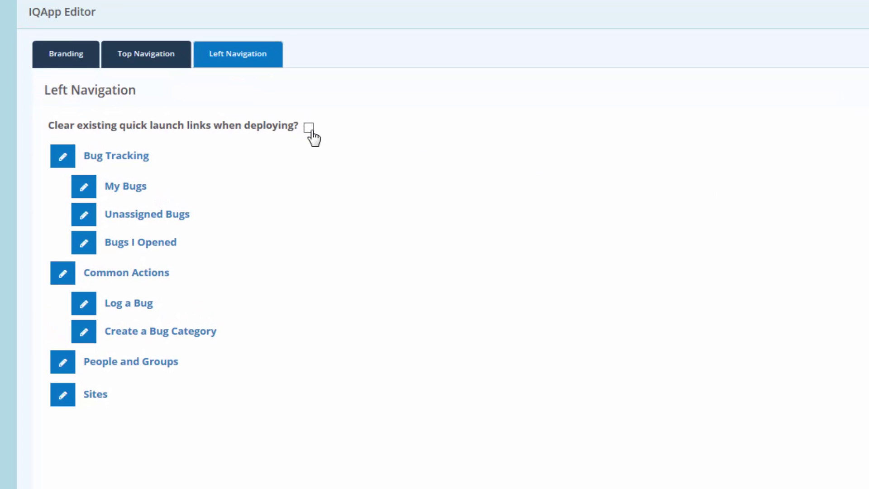
click(309, 129)
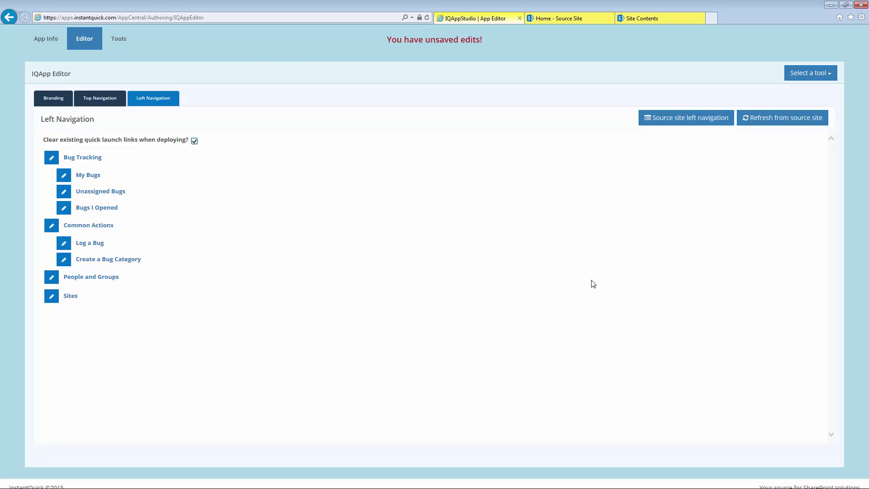
- Compare the imported left navigation with the source site's Quick Launch settings, and save the app's unsaved look and feel edits
click(676, 119)
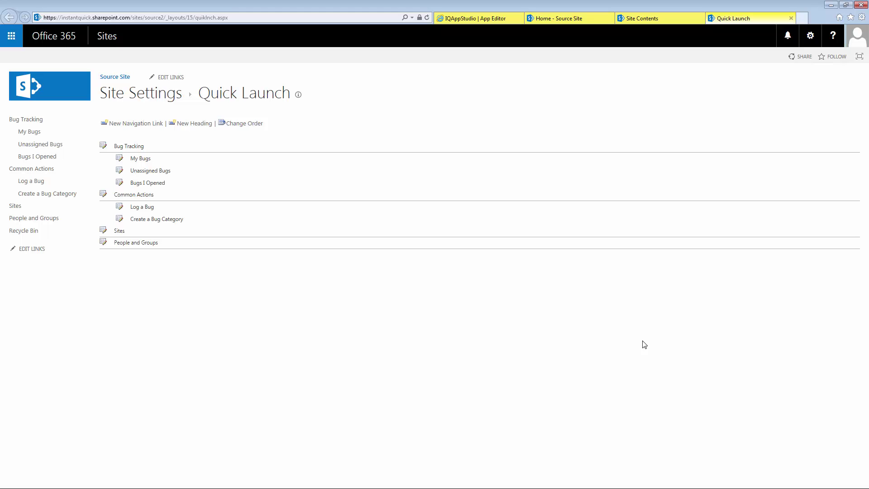
click(479, 19)
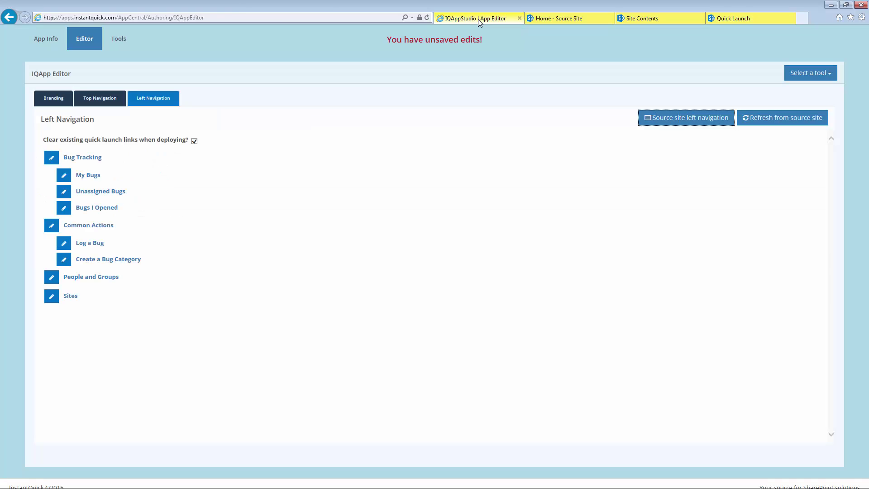
click(48, 33)
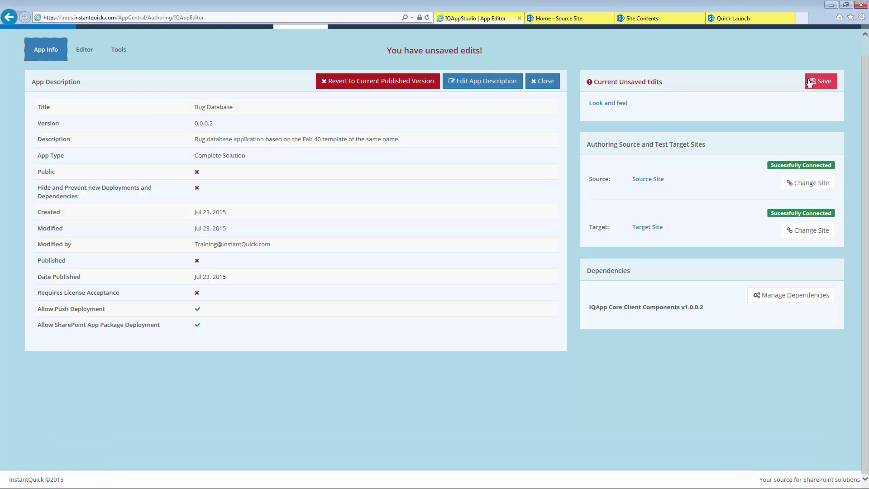
click(820, 81)
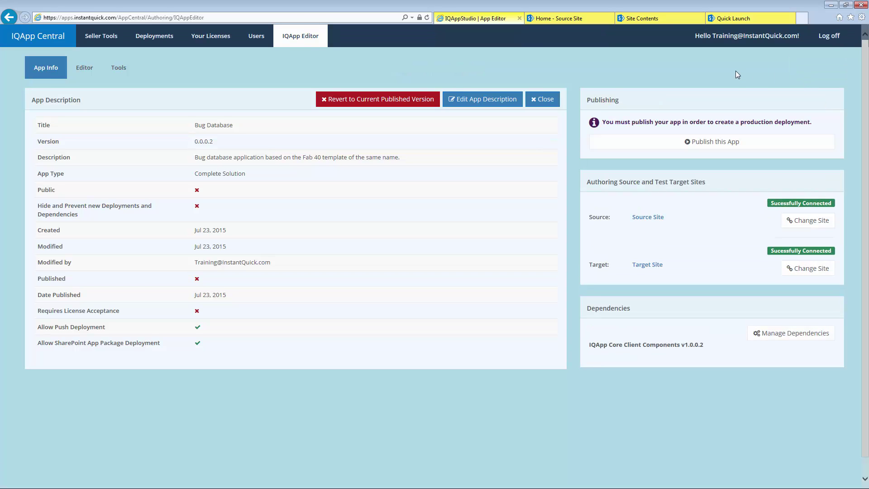
- Retract and redeploy the saved app with its dependencies to the target site, and close the job status report
click(127, 67)
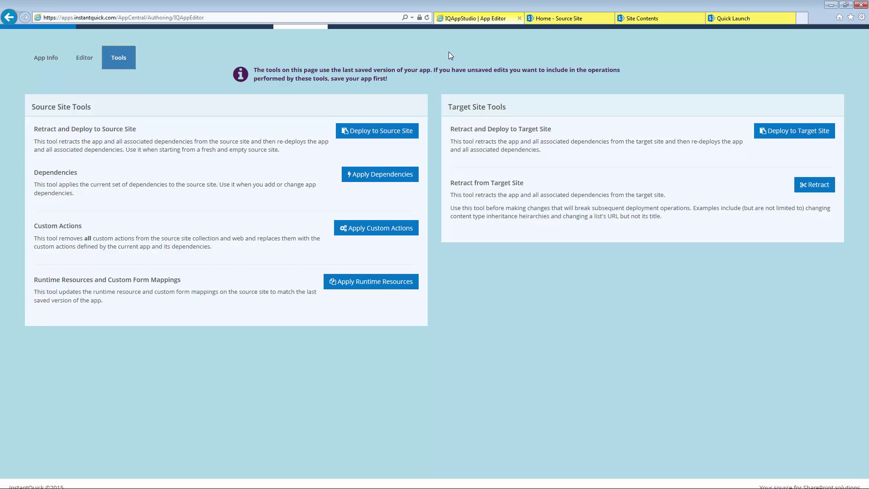
click(769, 131)
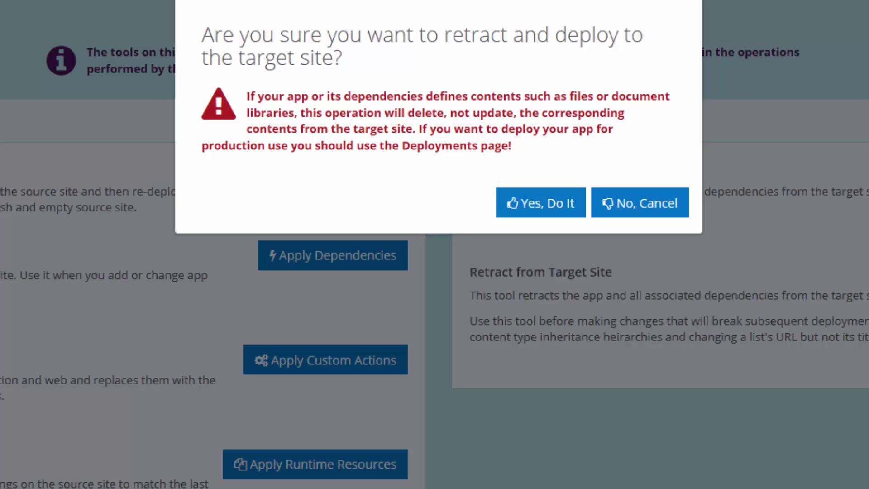
click(552, 203)
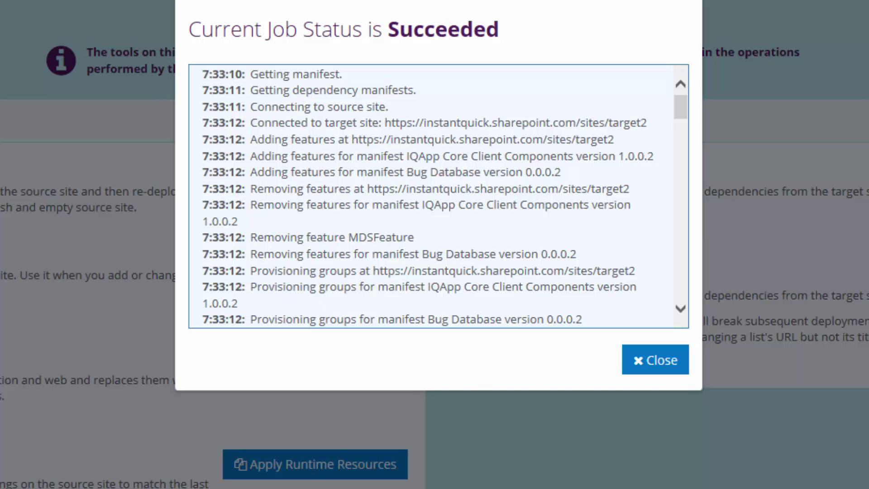
click(676, 367)
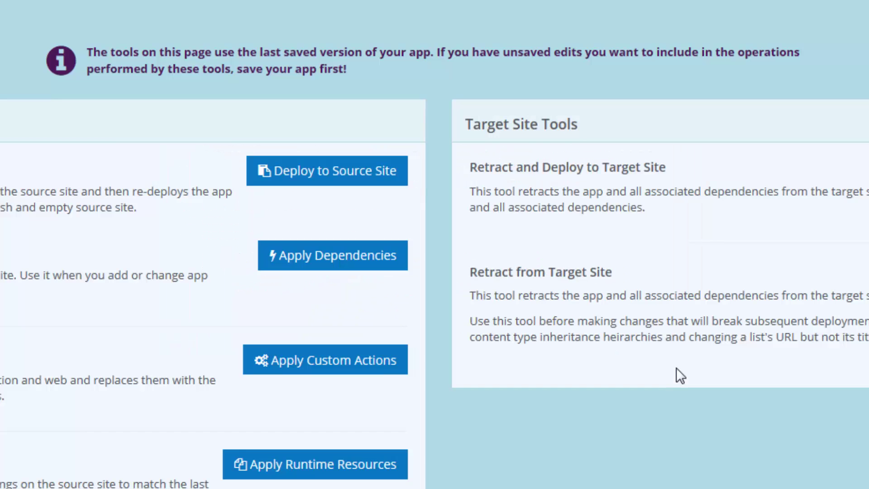
- Check the target site's home page and its My Bugs, Unassigned Bugs and Log a Bug links, cancelling the new bug form
click(655, 19)
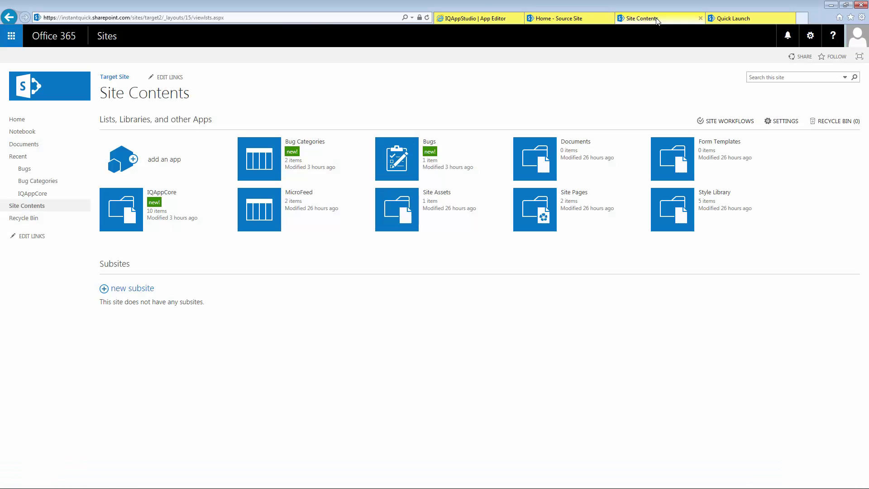
click(118, 79)
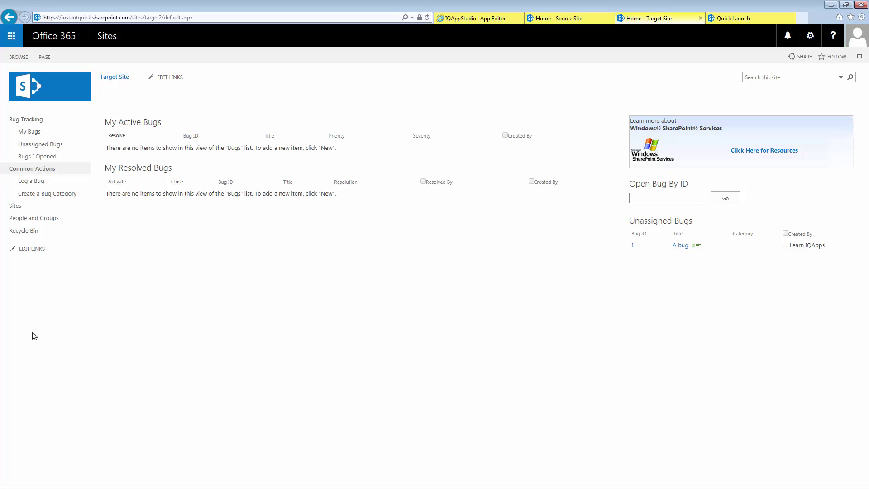
click(43, 137)
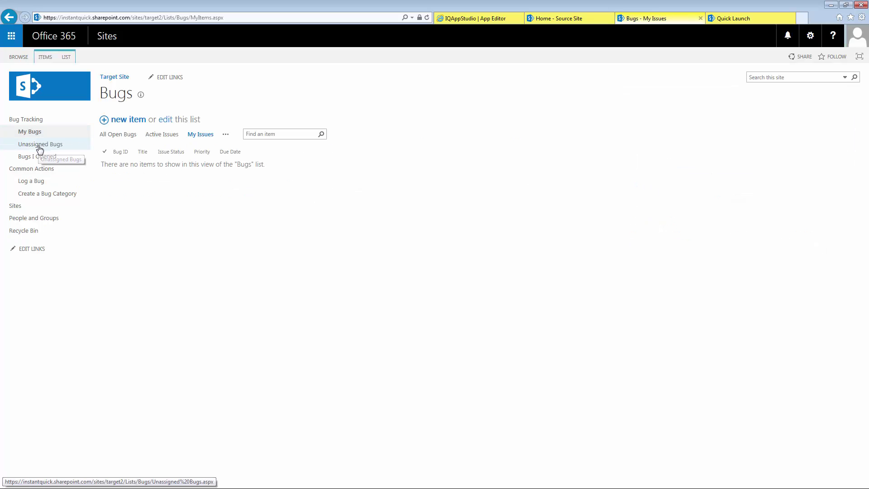
click(39, 149)
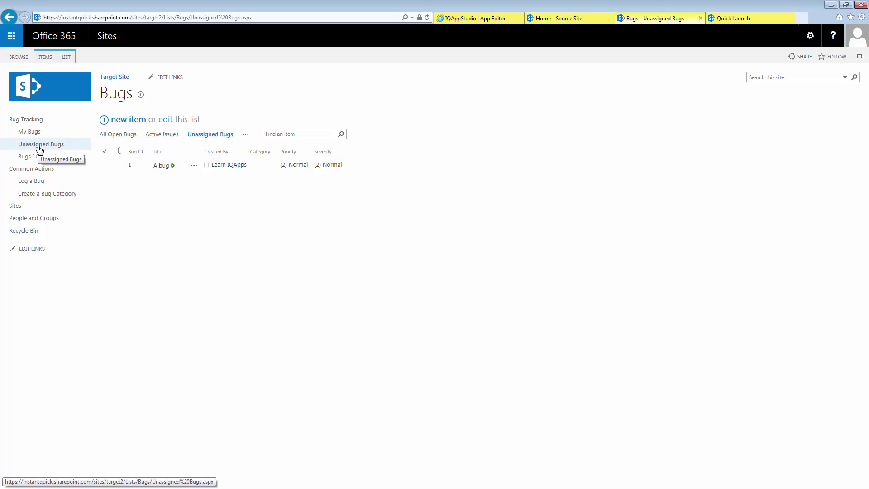
click(24, 185)
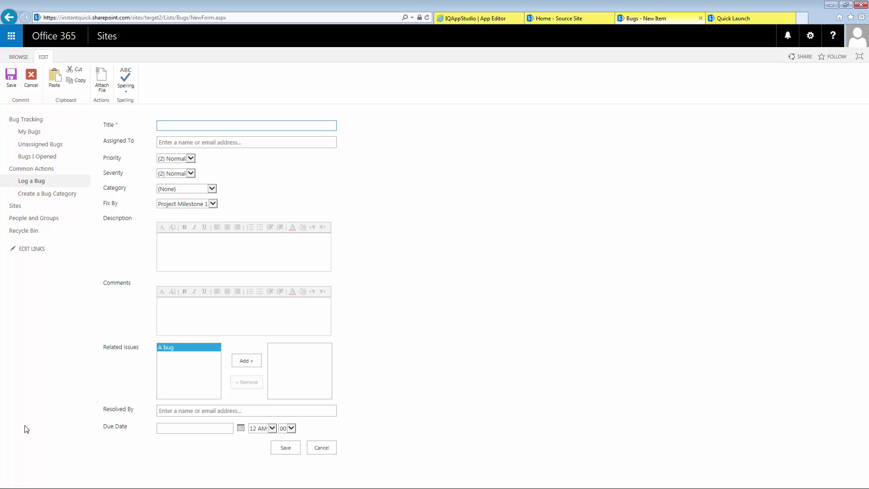
click(321, 446)
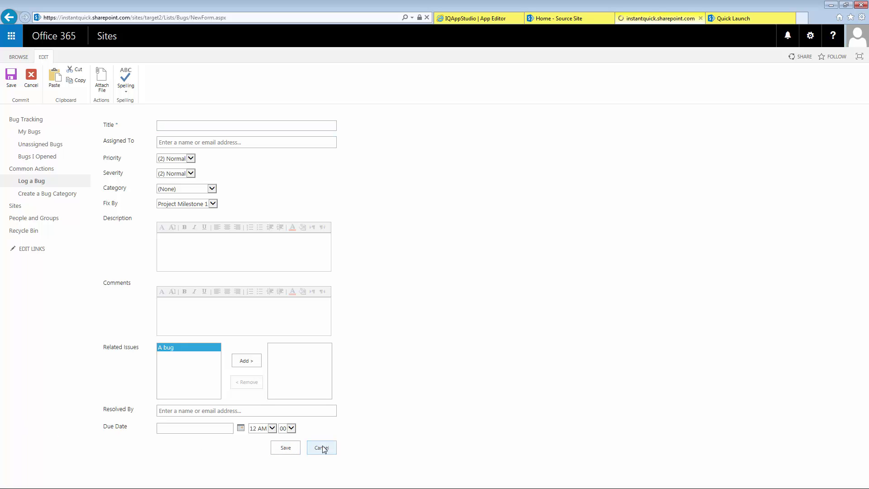